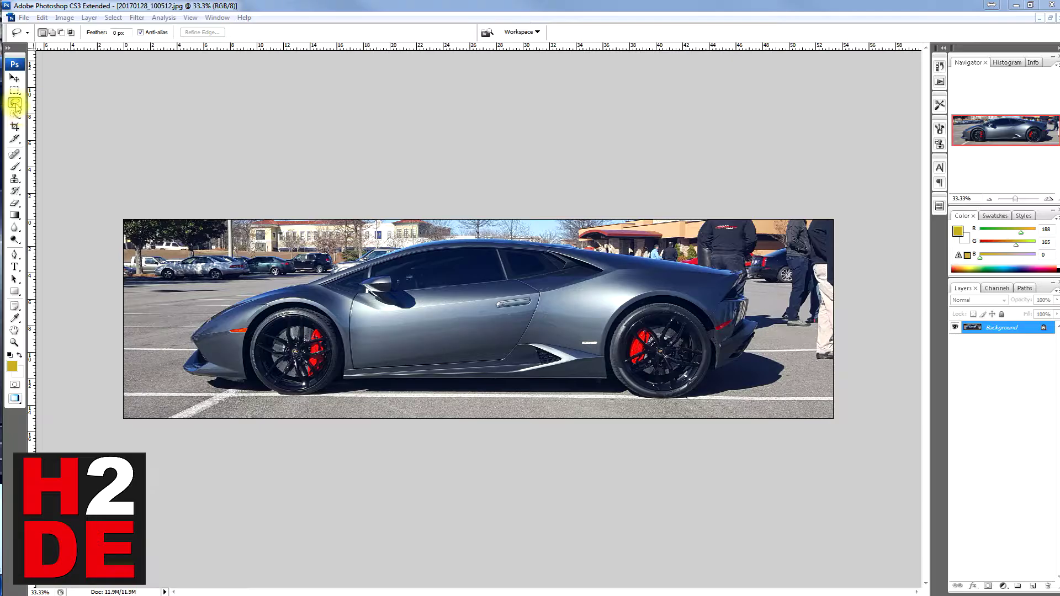
- Bring Photoshop into focus and keep the freehand Lasso tool selected
click(15, 107)
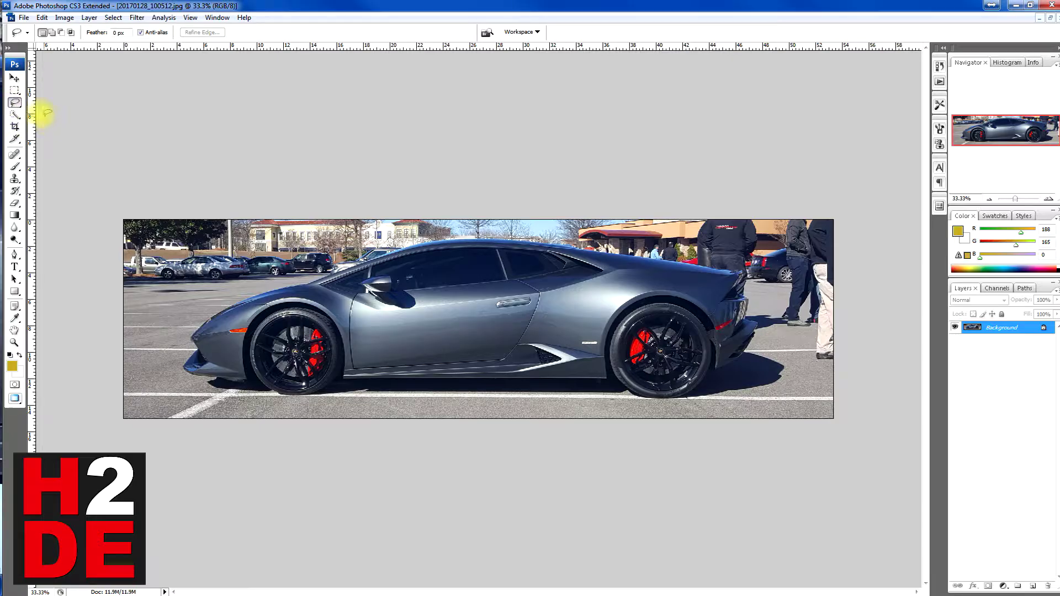
click(17, 105)
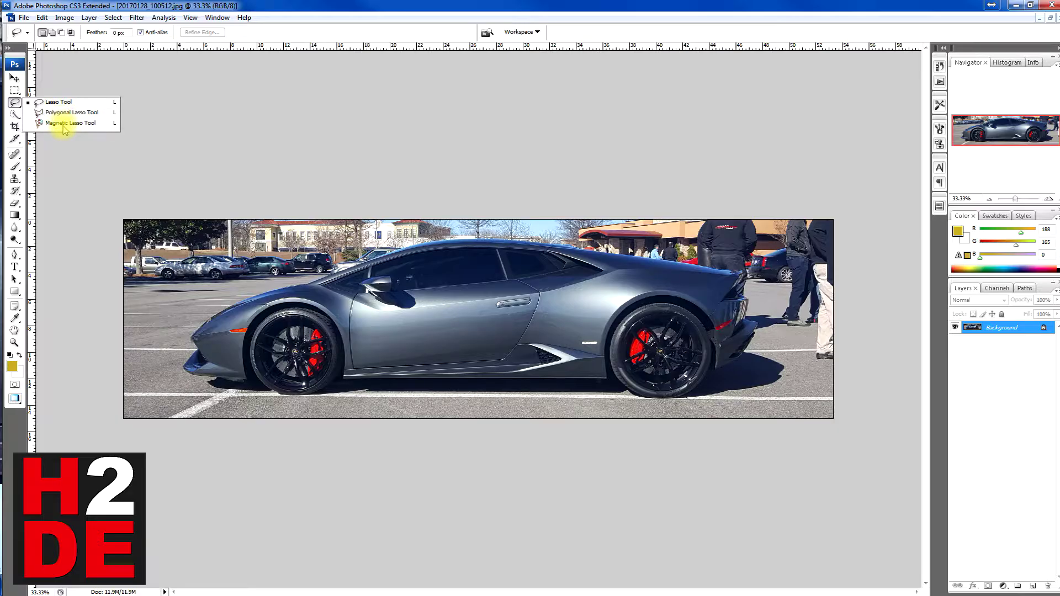
click(58, 102)
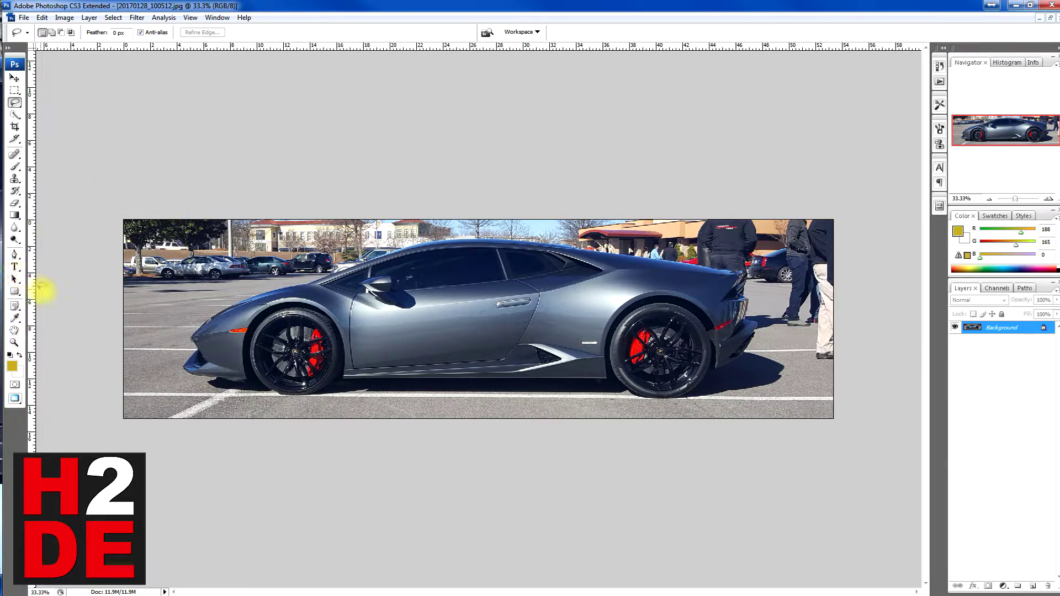
- Zoom in on the front wheel to 100%, then return to the Lasso tool
click(14, 342)
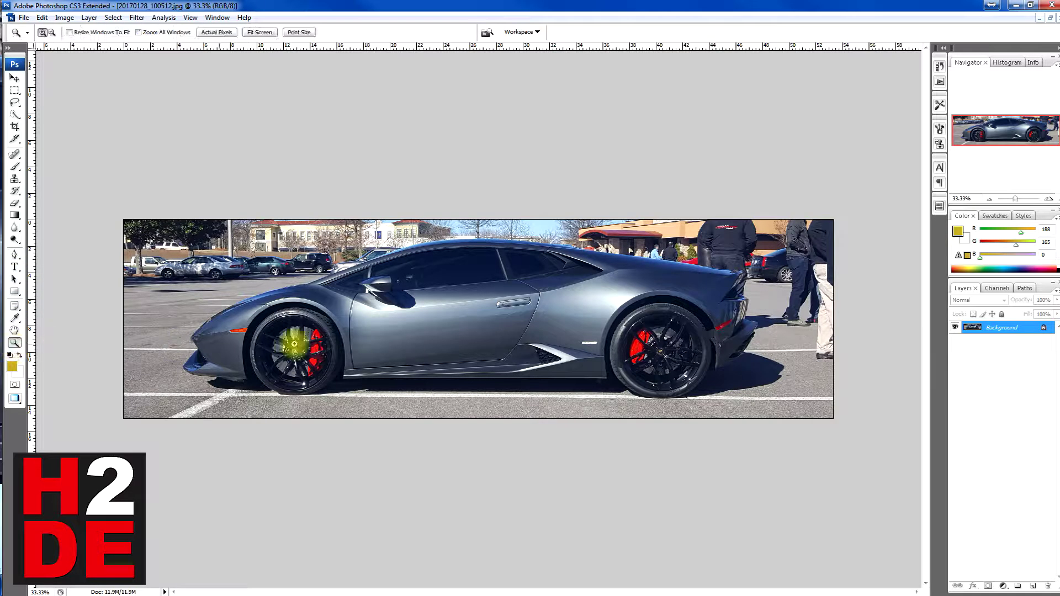
click(291, 344)
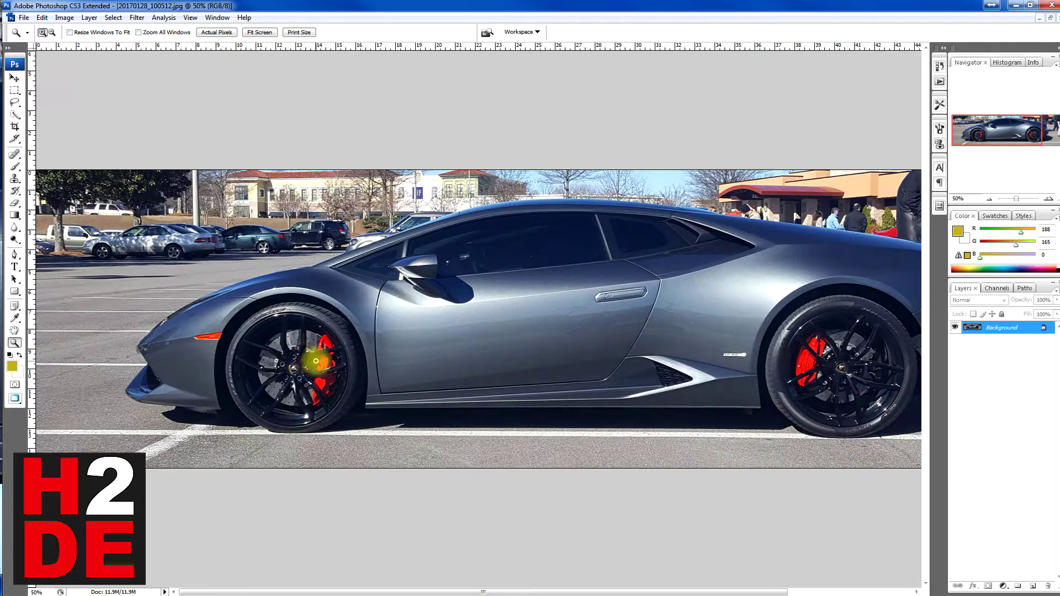
click(260, 380)
click(393, 451)
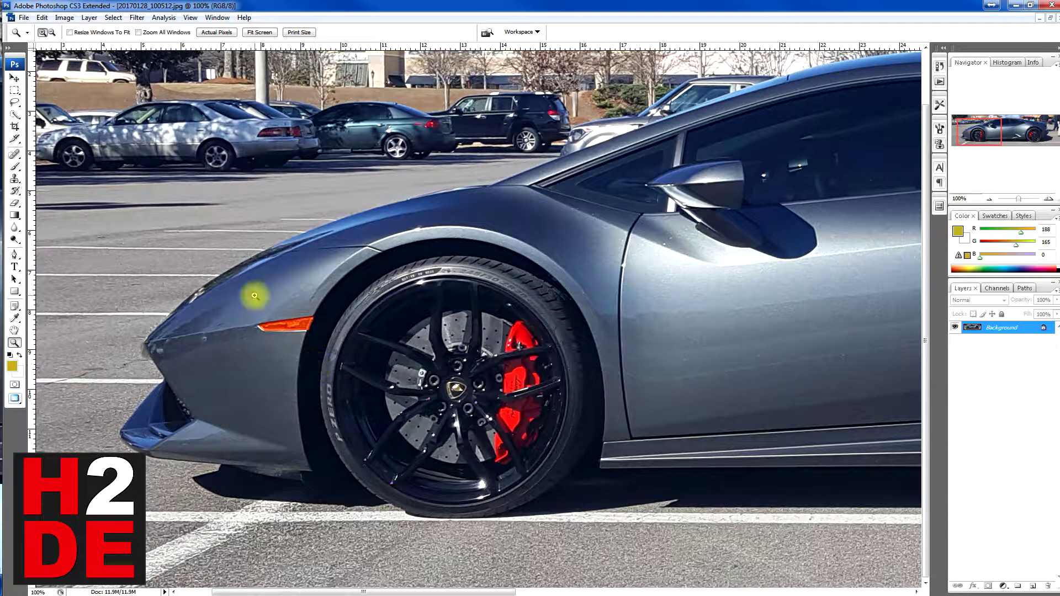
click(15, 104)
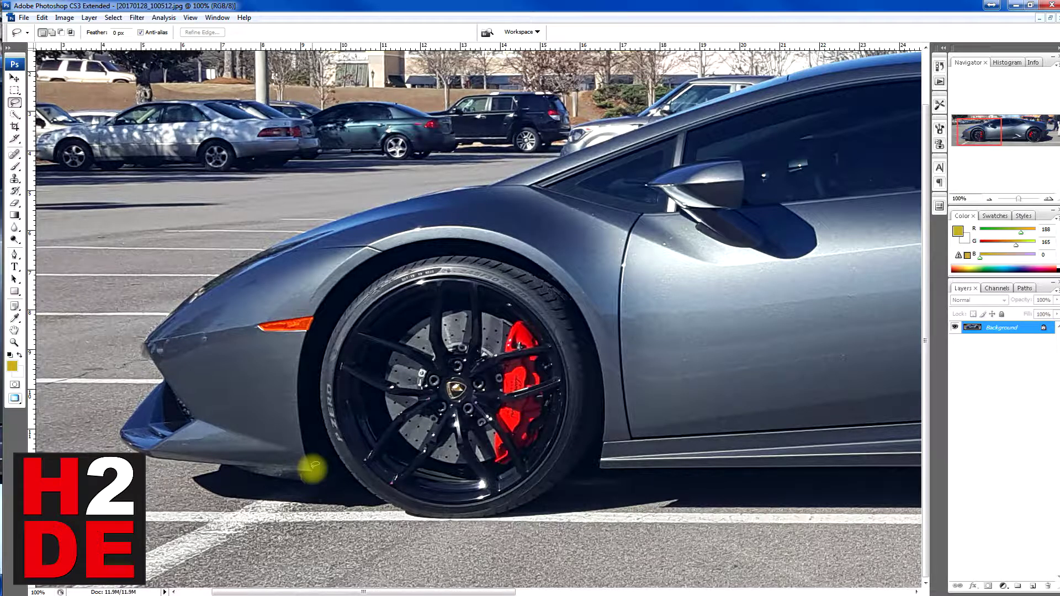
- Draw a freehand lasso loop around the front wheel, undoing an accidental outline shift
mouse_move(312, 465)
mouse_down()
mouse_move(299, 377)
mouse_move(311, 333)
mouse_move(383, 265)
mouse_move(492, 248)
mouse_move(516, 256)
mouse_move(564, 305)
mouse_move(582, 340)
mouse_move(595, 421)
mouse_move(589, 460)
mouse_move(552, 497)
mouse_move(494, 518)
mouse_move(423, 525)
mouse_move(341, 491)
mouse_move(351, 506)
mouse_move(314, 466)
mouse_up()
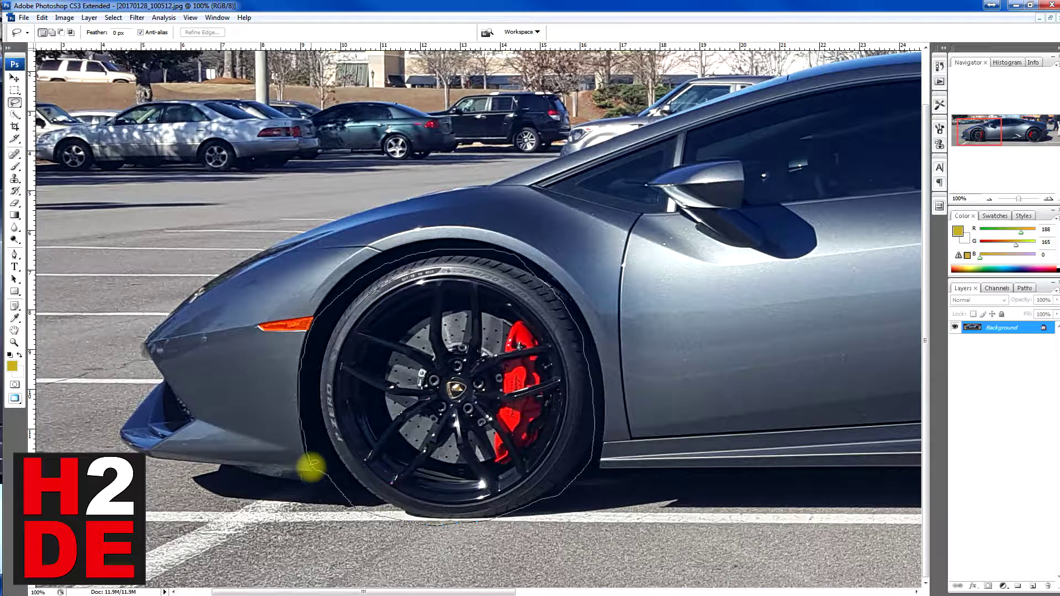
drag(312, 466, 307, 466)
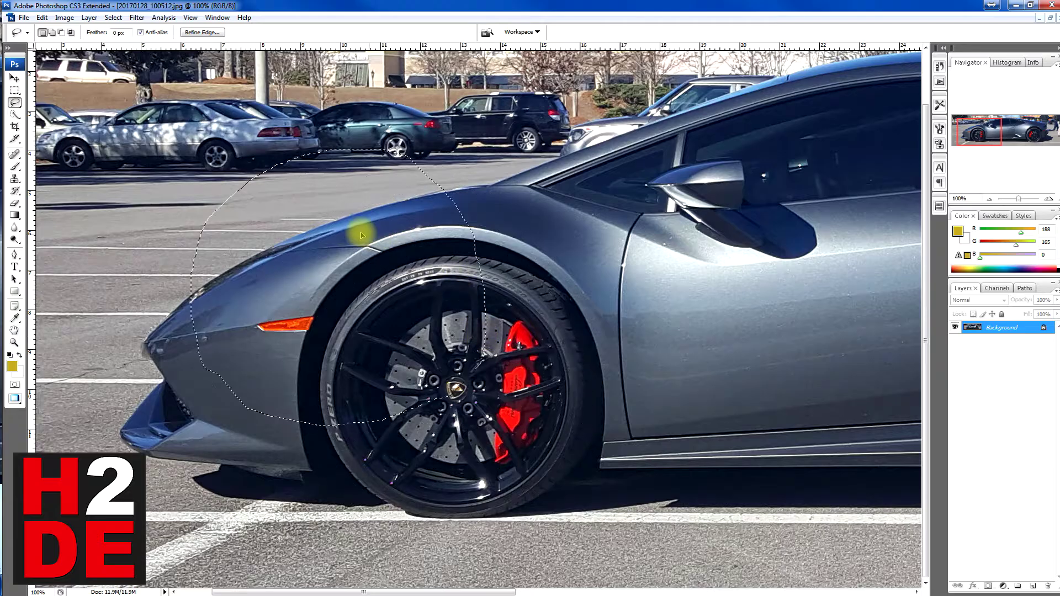
drag(480, 362, 528, 317)
key(ctrl+z)
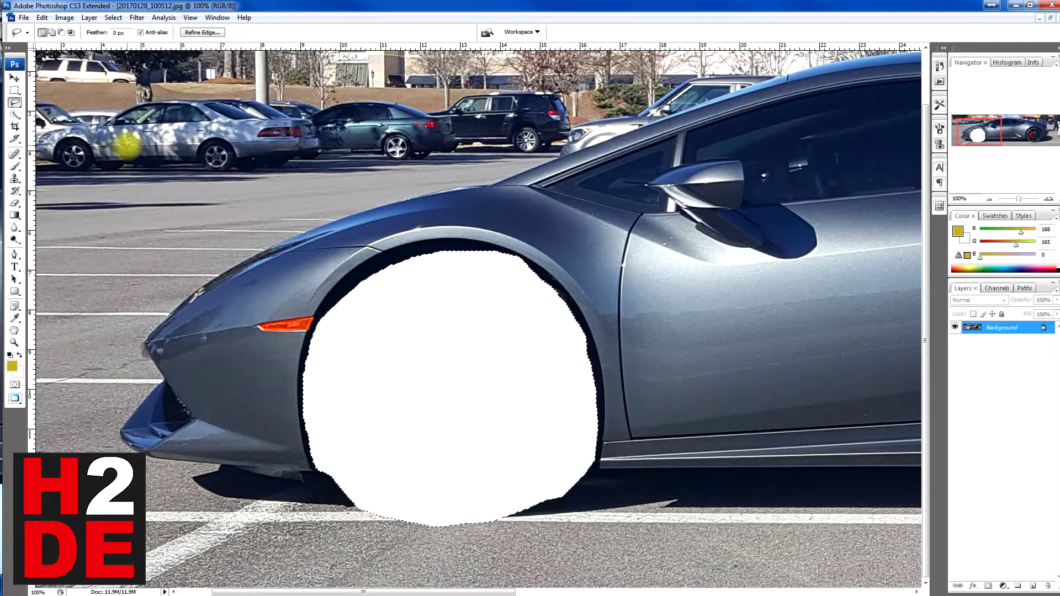
click(42, 18)
- Undo the clear, then copy the selected wheel and paste it onto a new layer
click(48, 29)
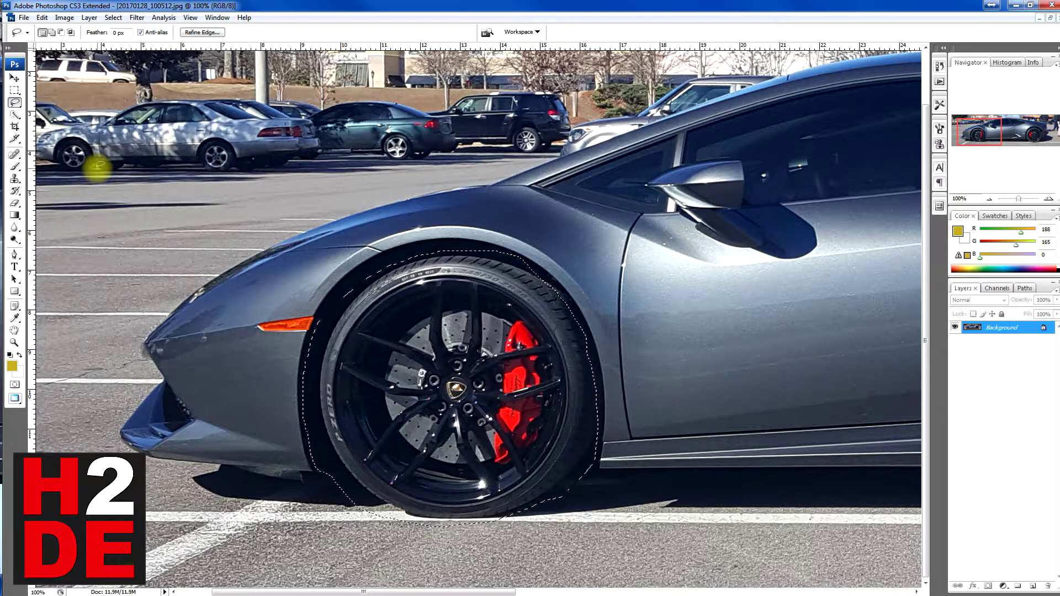
click(42, 18)
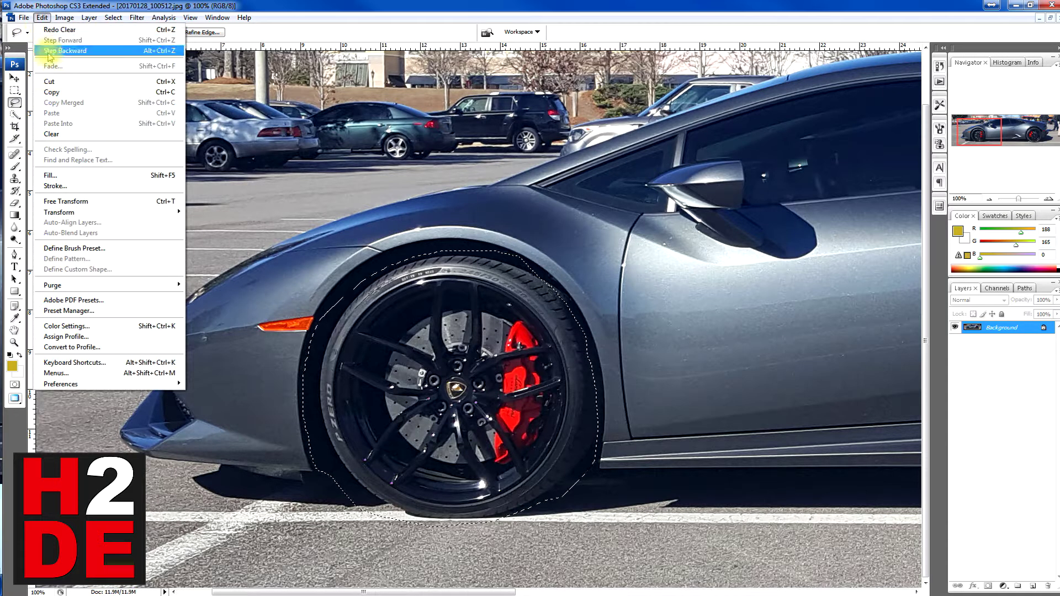
click(54, 92)
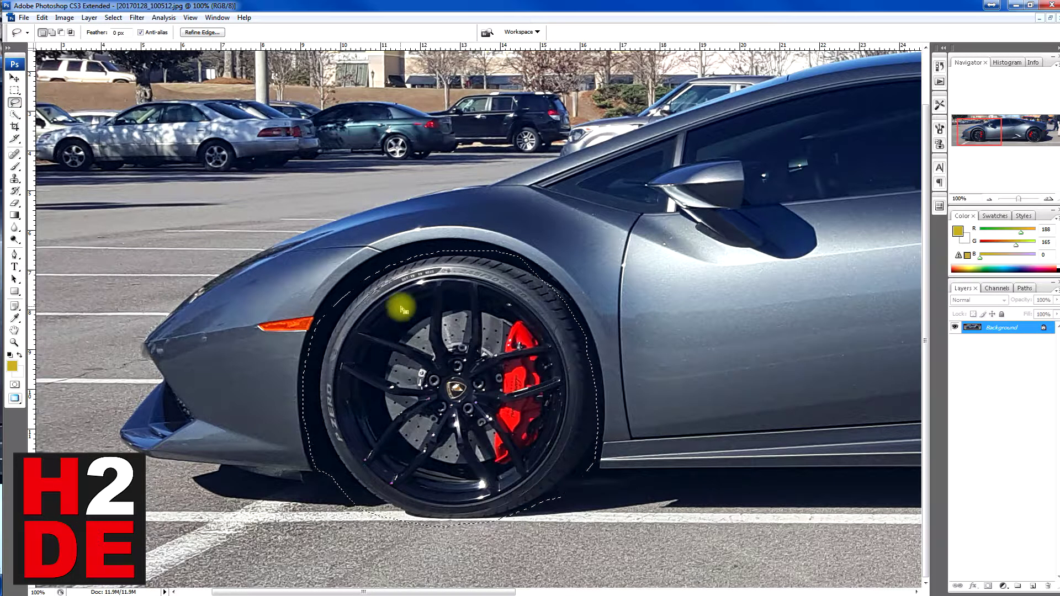
click(42, 18)
click(54, 110)
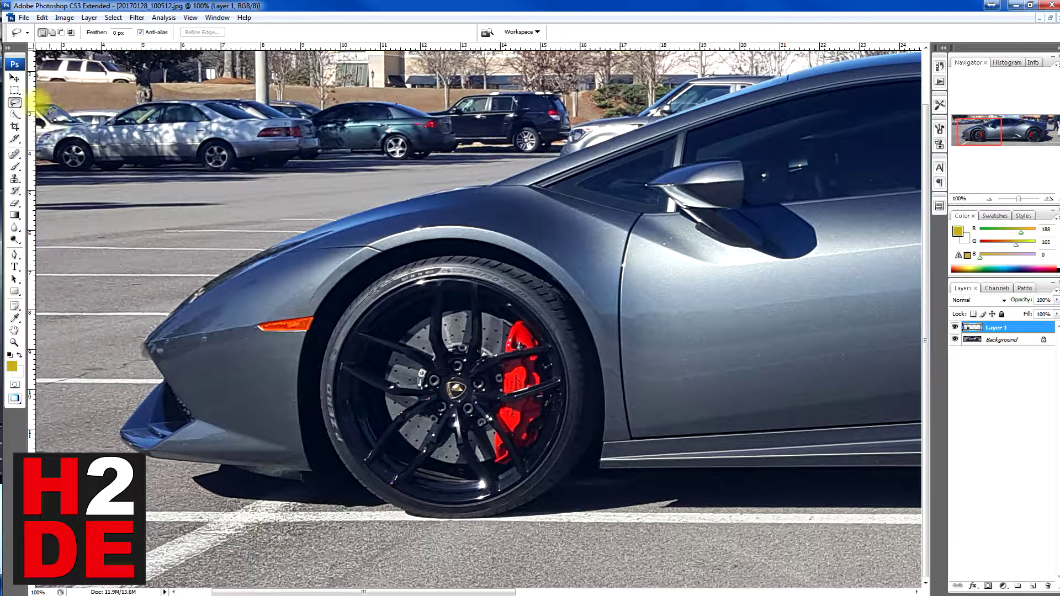
- Move the pasted wheel, then undo the move and step backward to remove its layer
click(14, 78)
drag(508, 385, 540, 403)
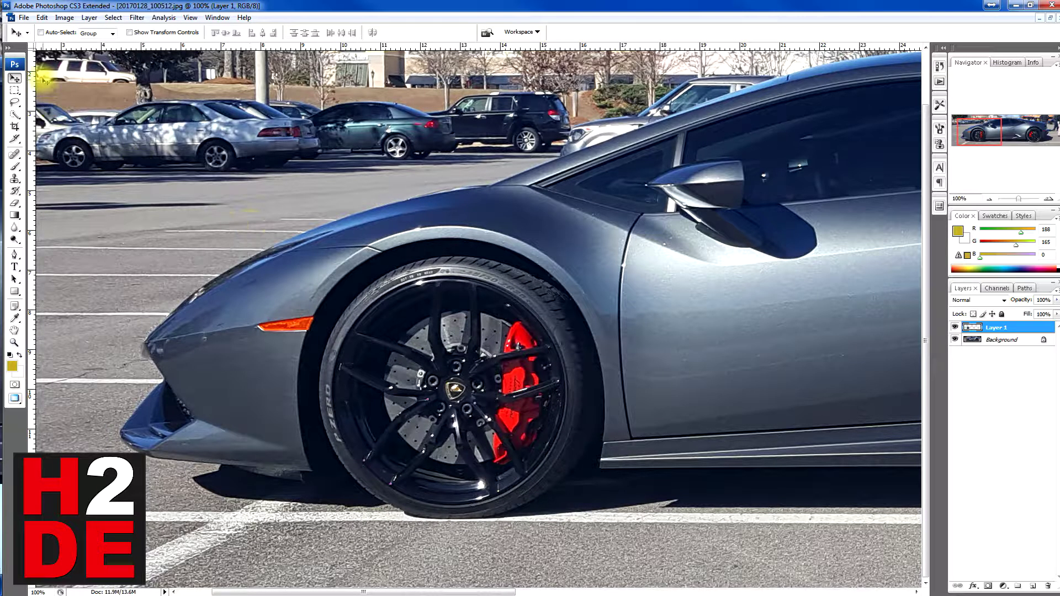
click(42, 17)
click(55, 30)
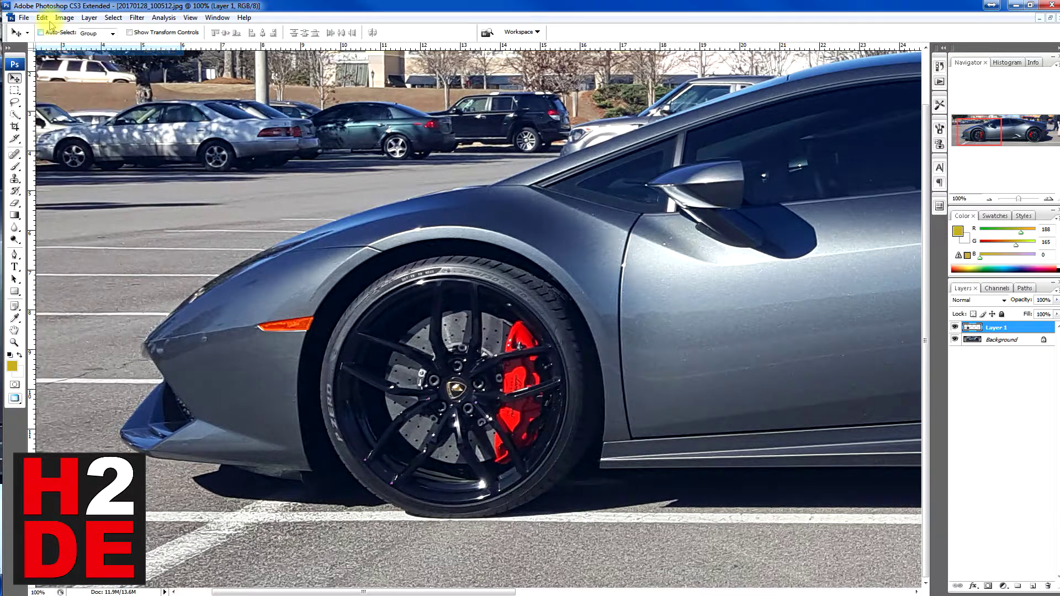
click(42, 17)
click(56, 51)
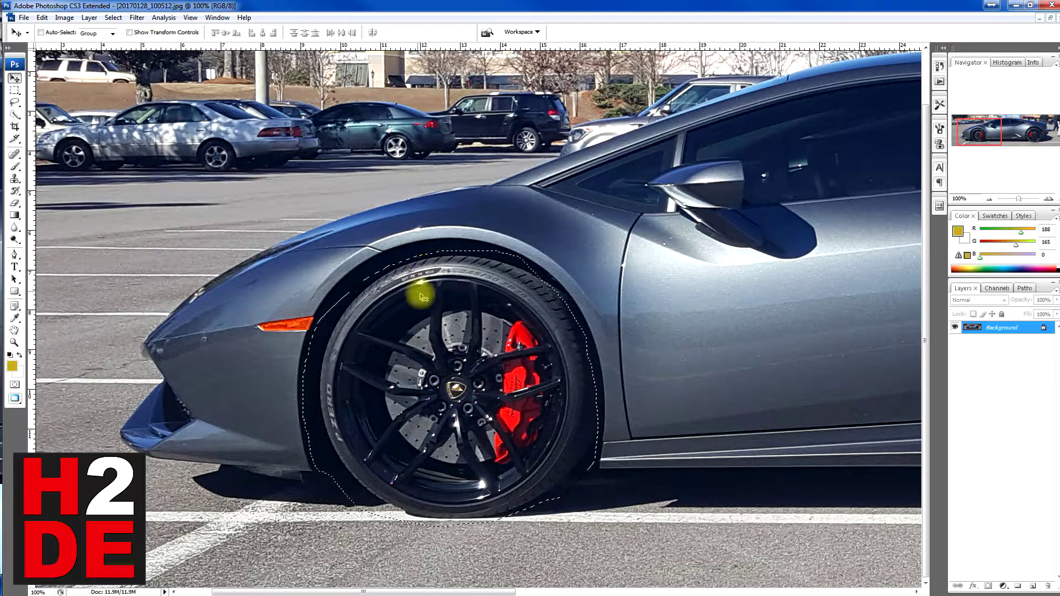
- Deselect the wheel outline and switch to the Polygonal Lasso Tool
click(14, 104)
right_click(167, 157)
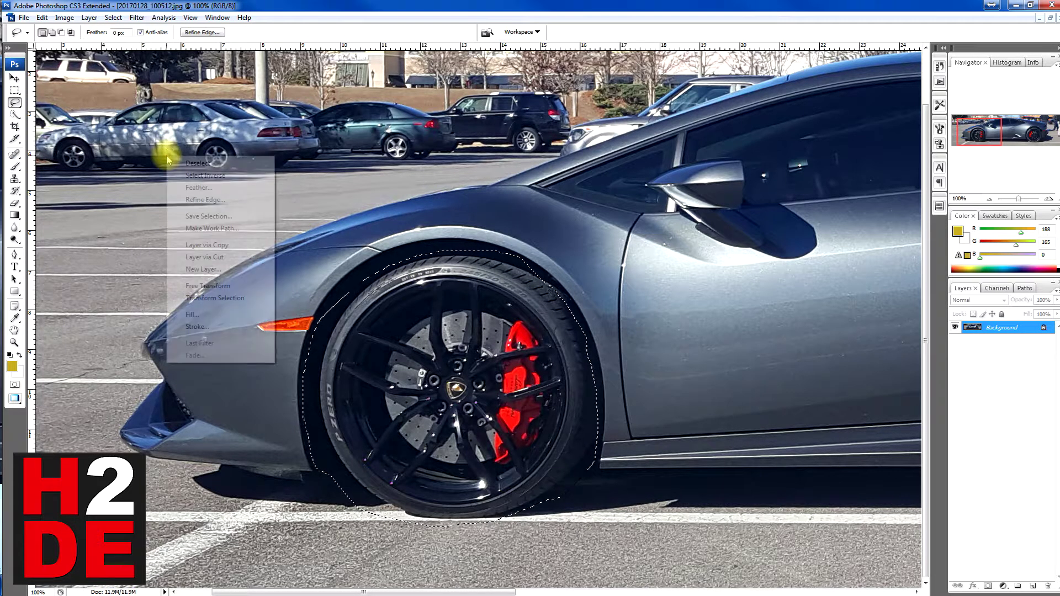
click(197, 163)
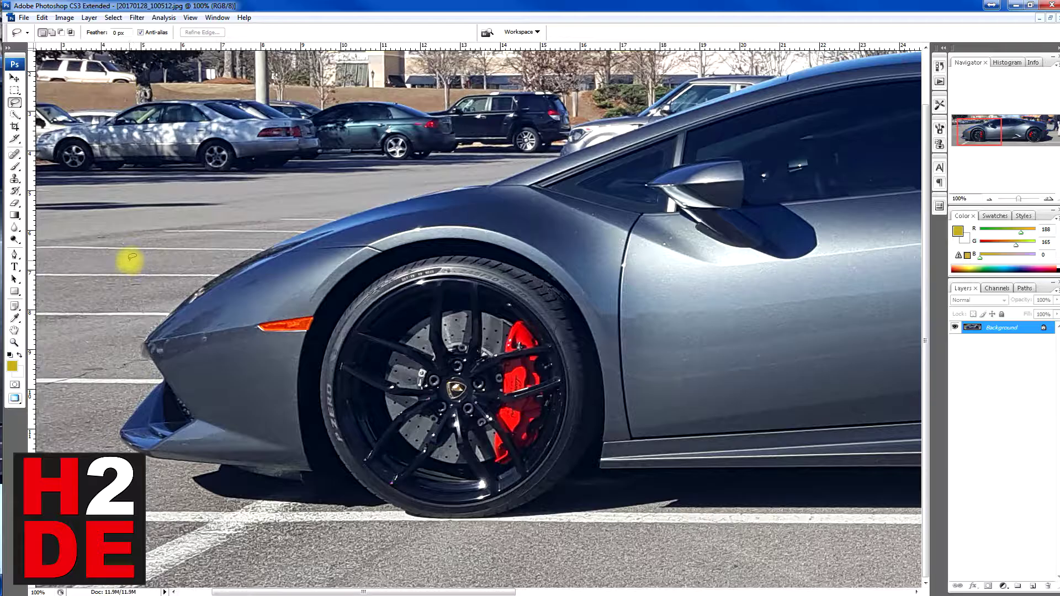
click(15, 104)
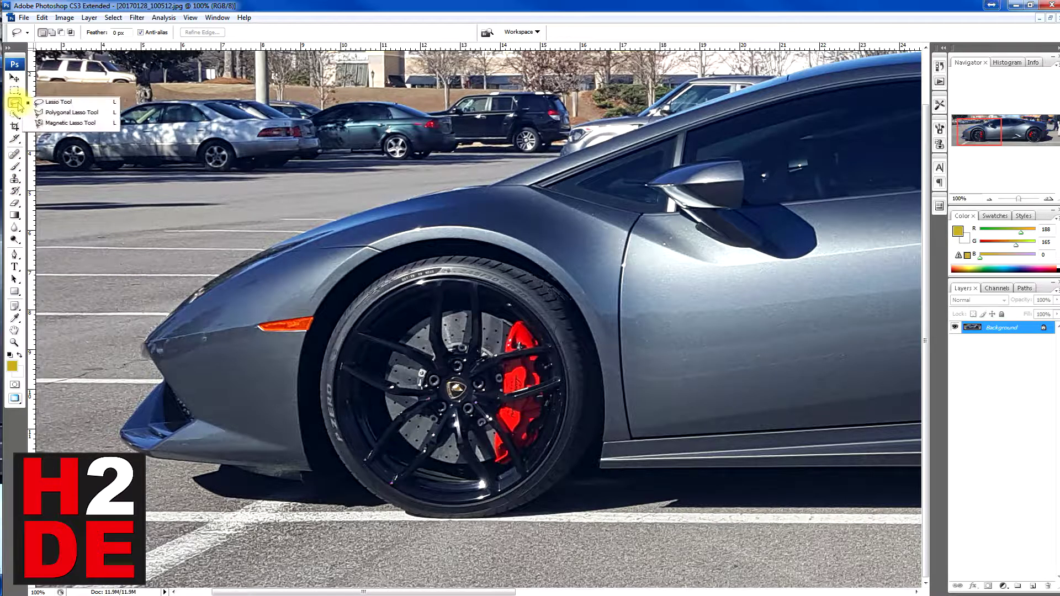
click(46, 114)
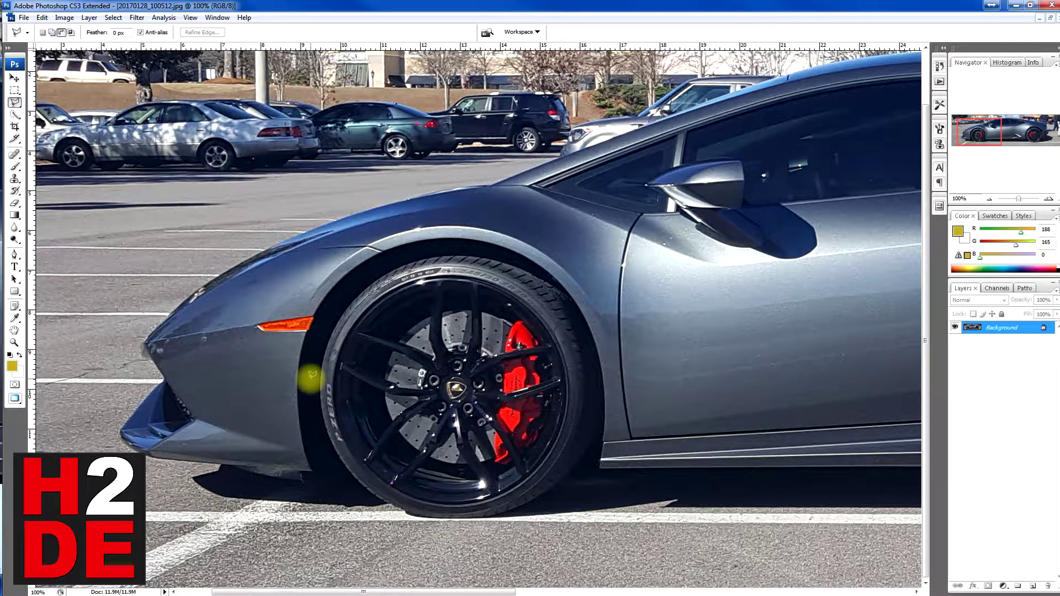
click(313, 471)
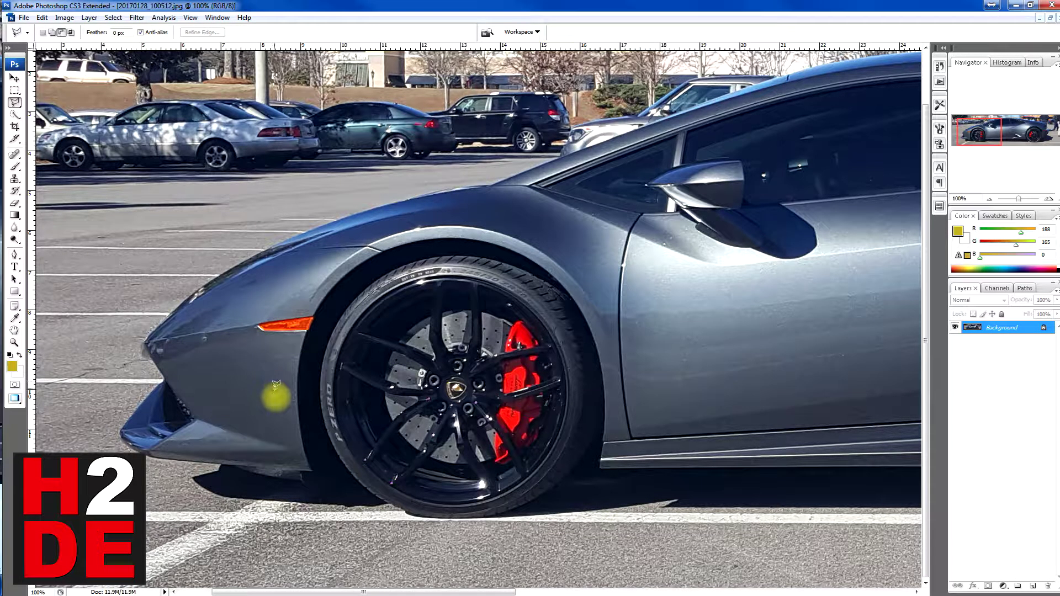
key(Escape)
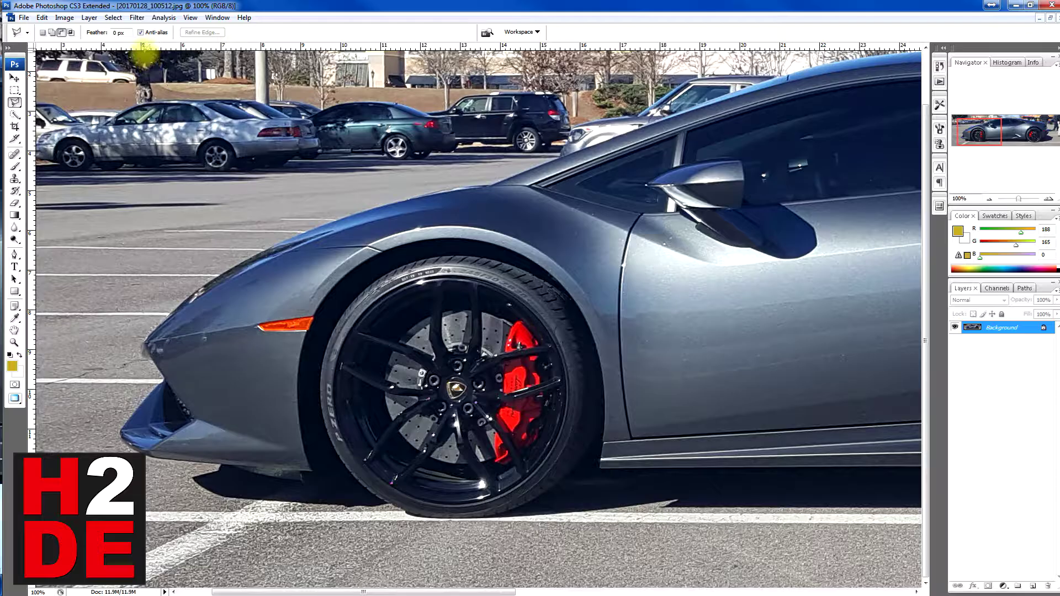
click(312, 469)
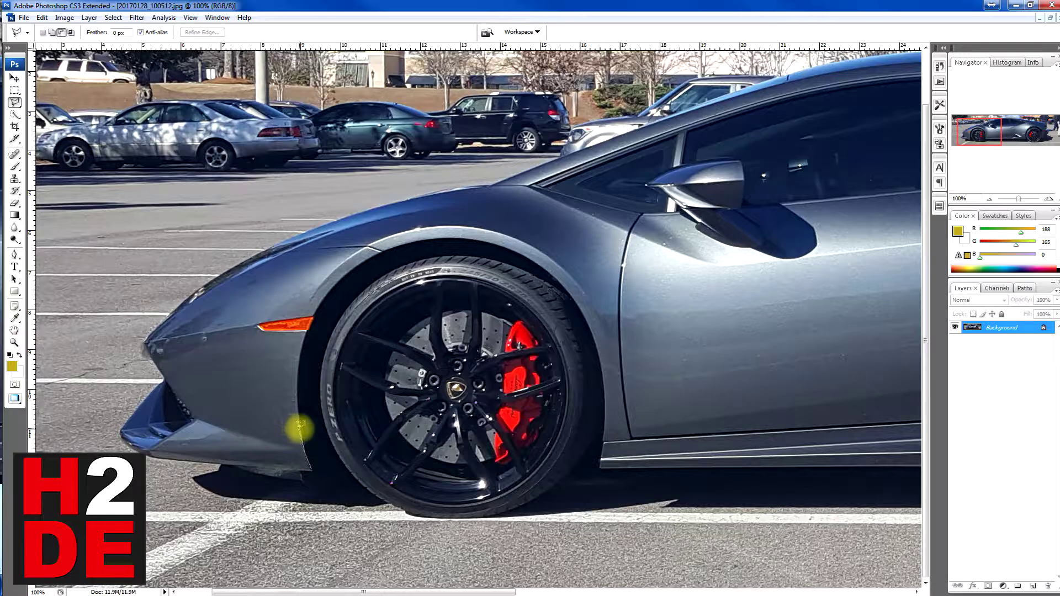
click(301, 419)
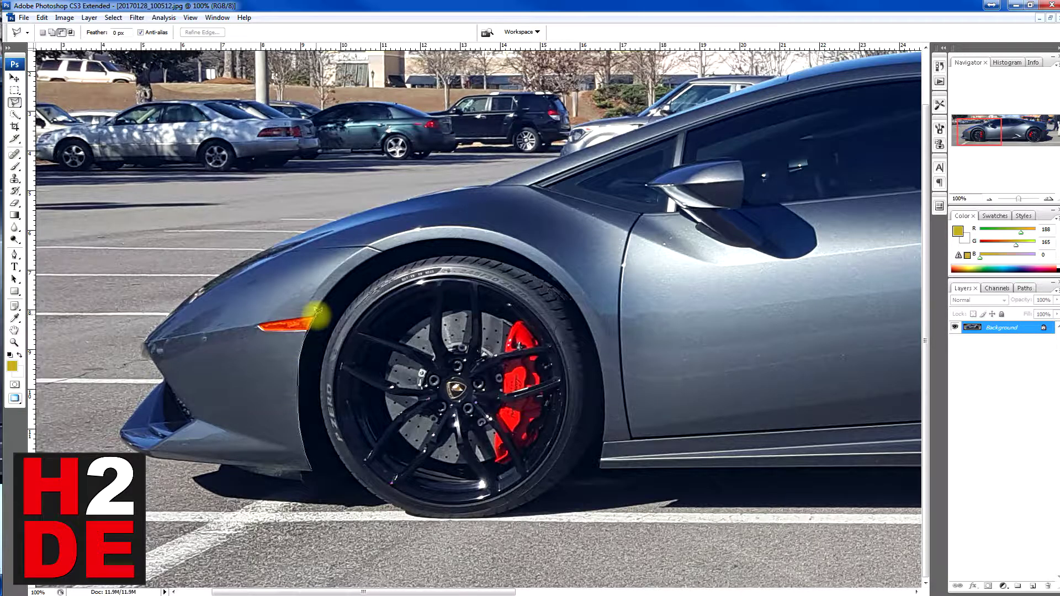
drag(316, 314, 333, 290)
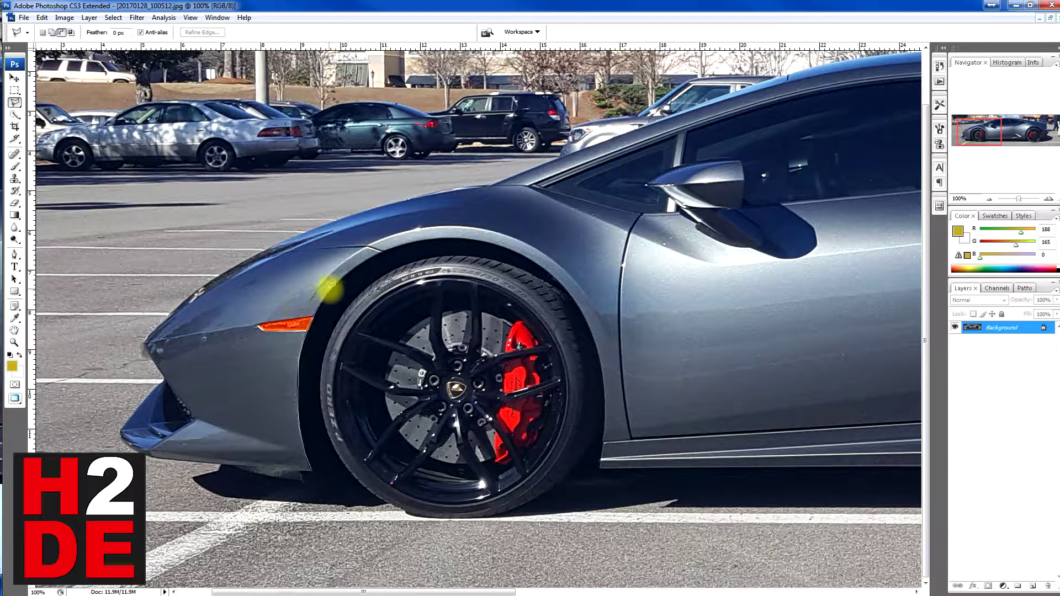
mouse_move(332, 285)
mouse_down()
mouse_move(371, 260)
mouse_move(368, 250)
mouse_move(448, 234)
mouse_up()
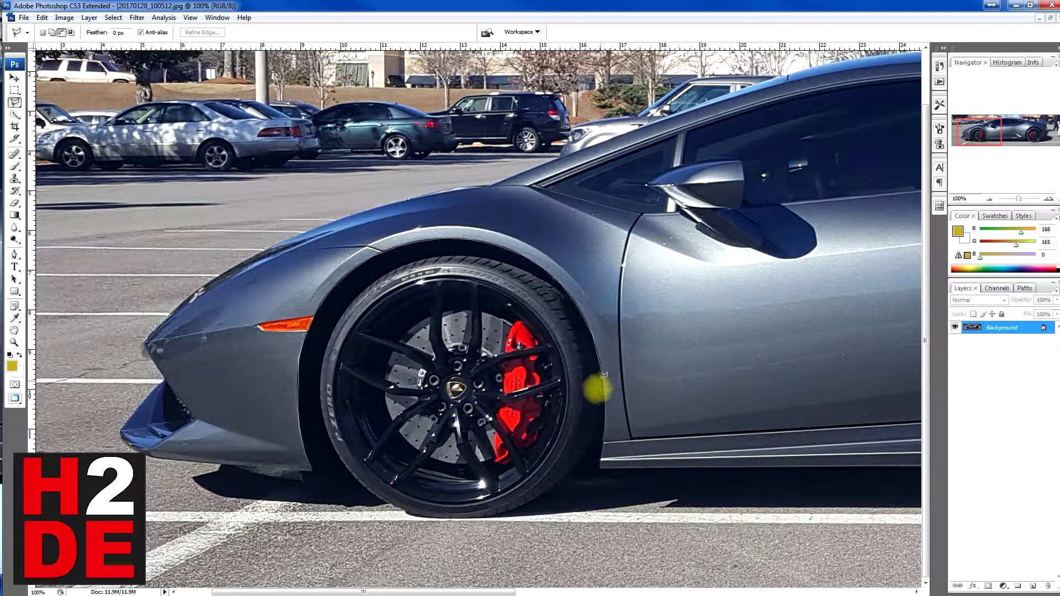
click(602, 429)
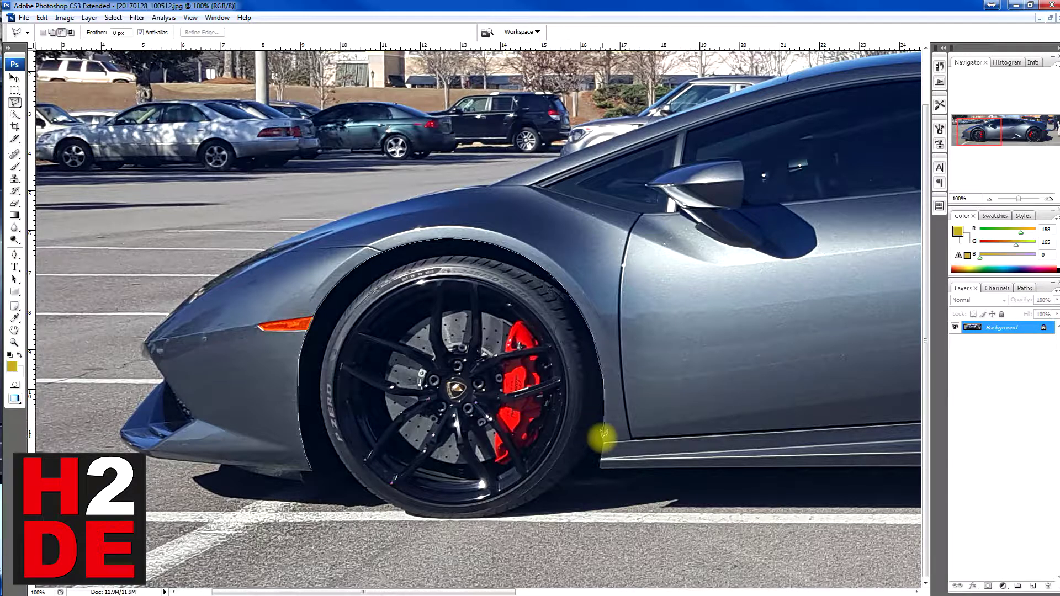
click(598, 469)
click(539, 533)
click(348, 544)
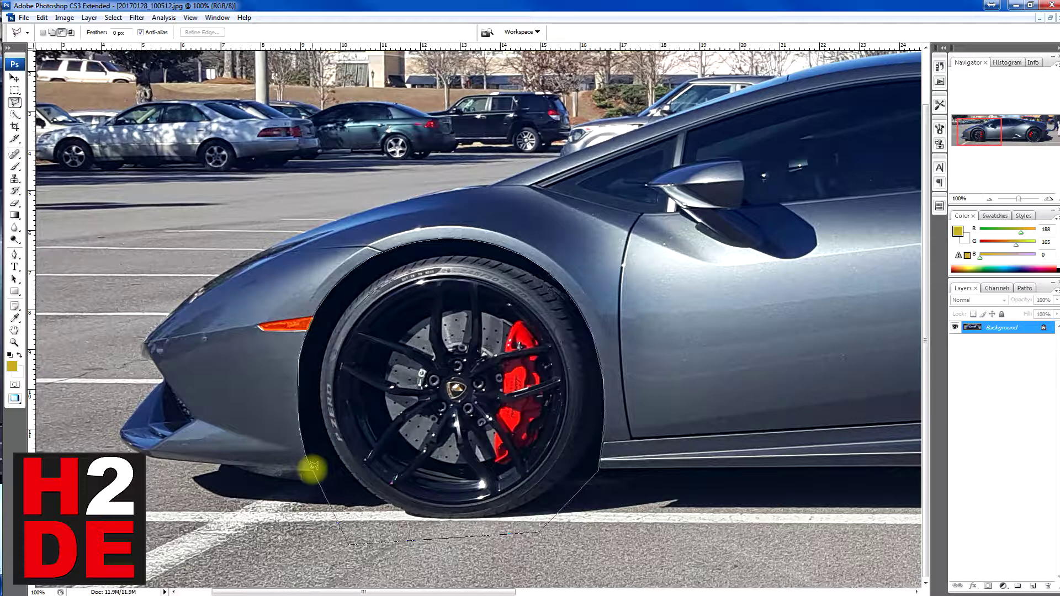
click(313, 466)
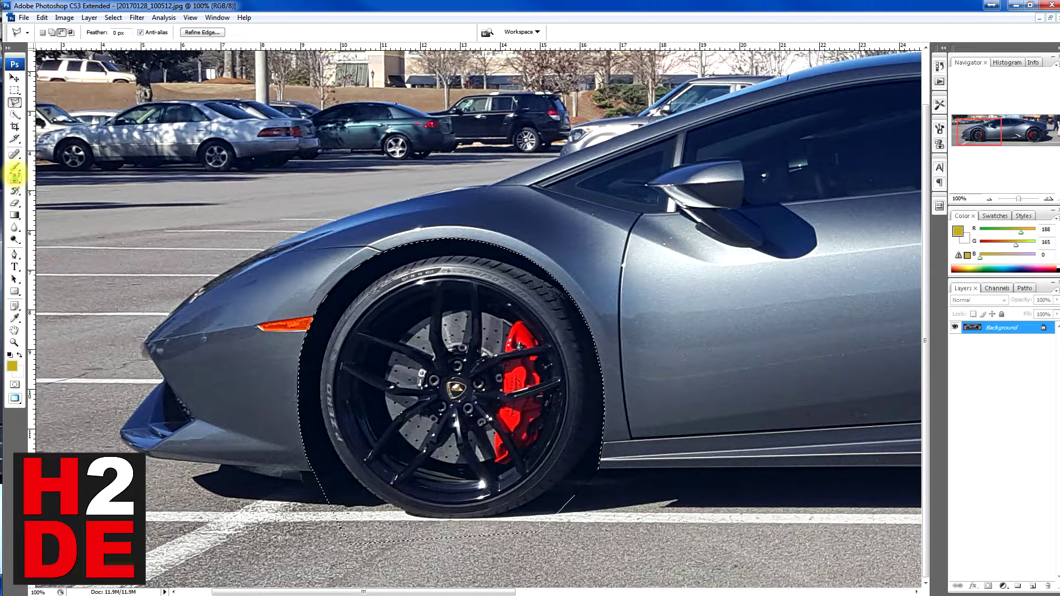
key(Delete)
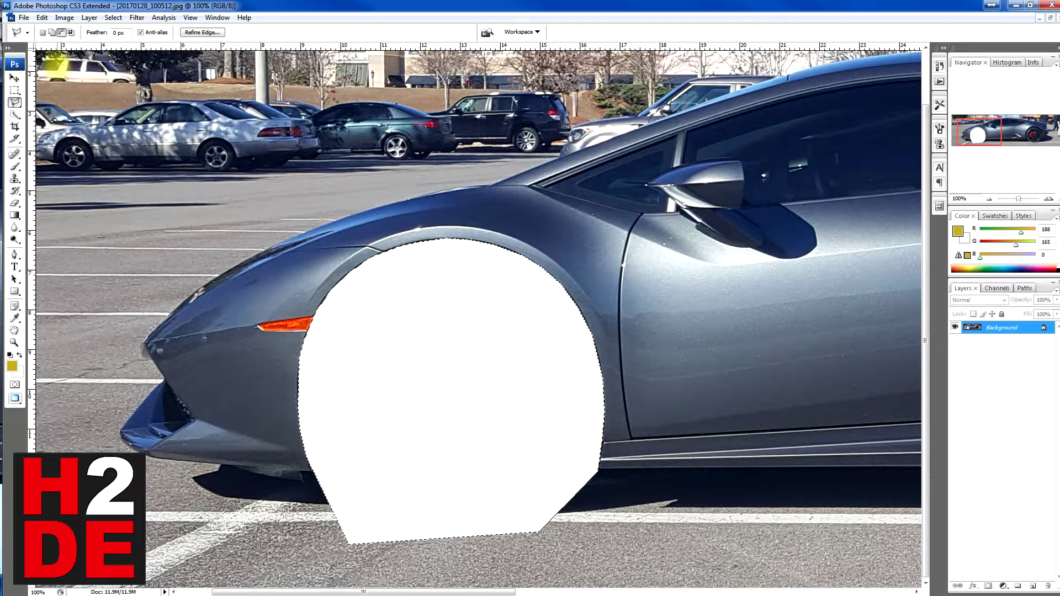
click(42, 18)
click(55, 30)
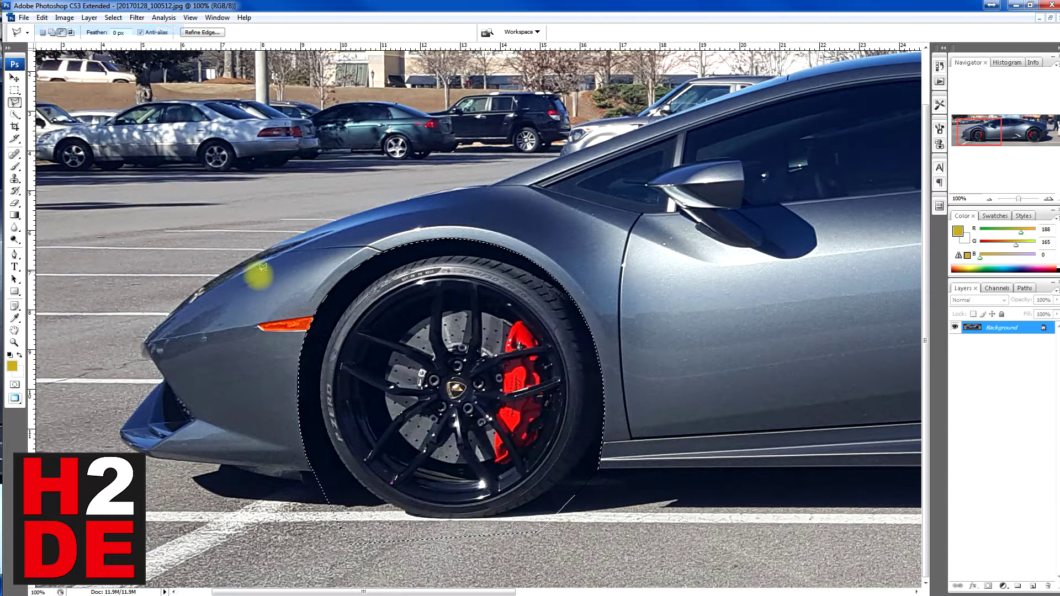
right_click(268, 252)
click(285, 257)
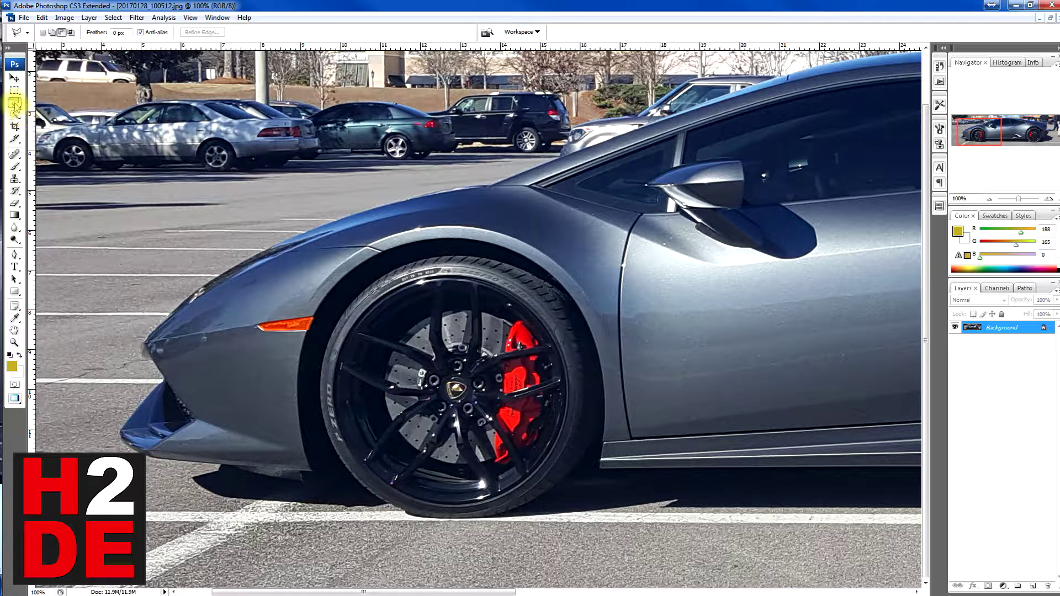
- Switch to the Magnetic Lasso Tool and trace an edge-snapping outline around the front wheel
drag(14, 103, 46, 127)
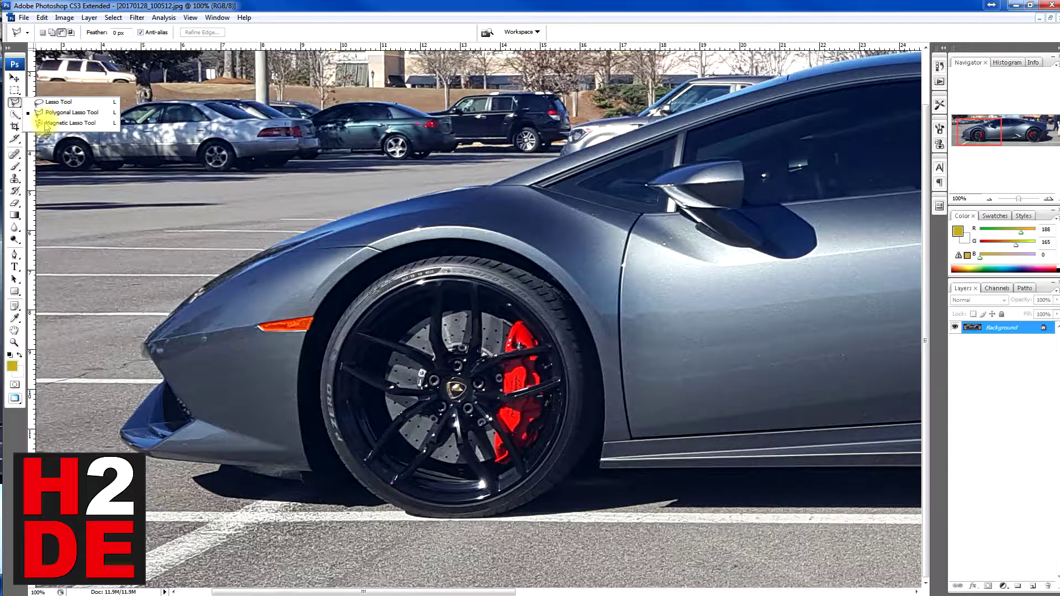
drag(43, 121, 44, 122)
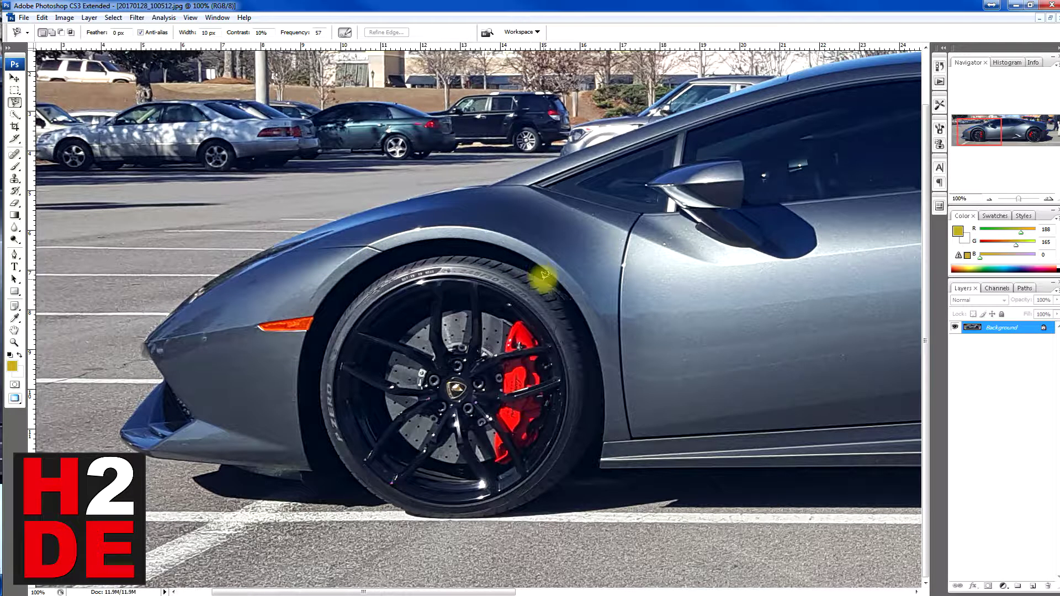
click(311, 469)
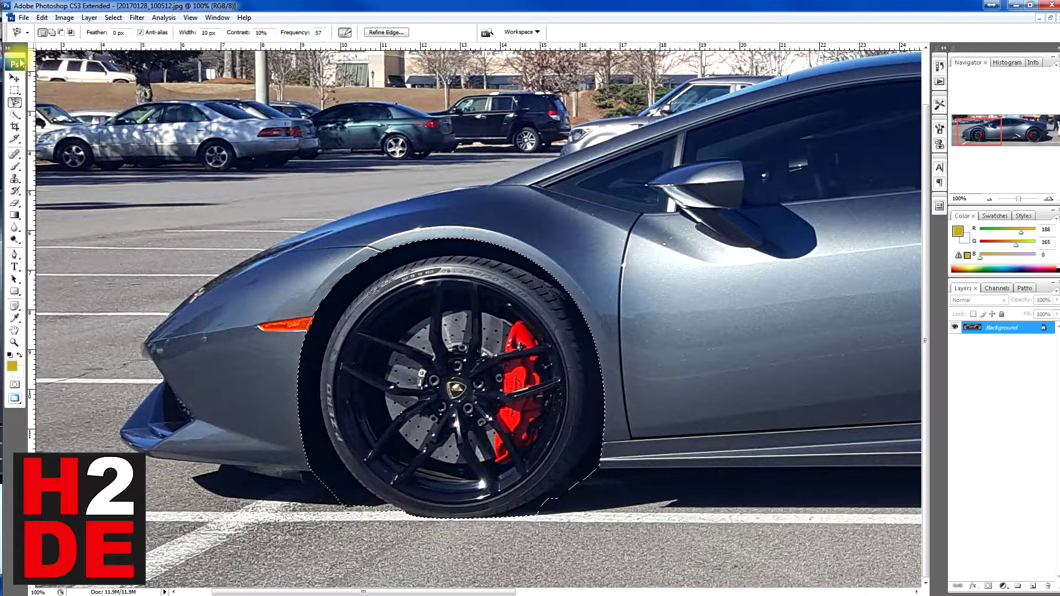
- Delete the selected wheel to white, undo the deletion, then deselect
key(Delete)
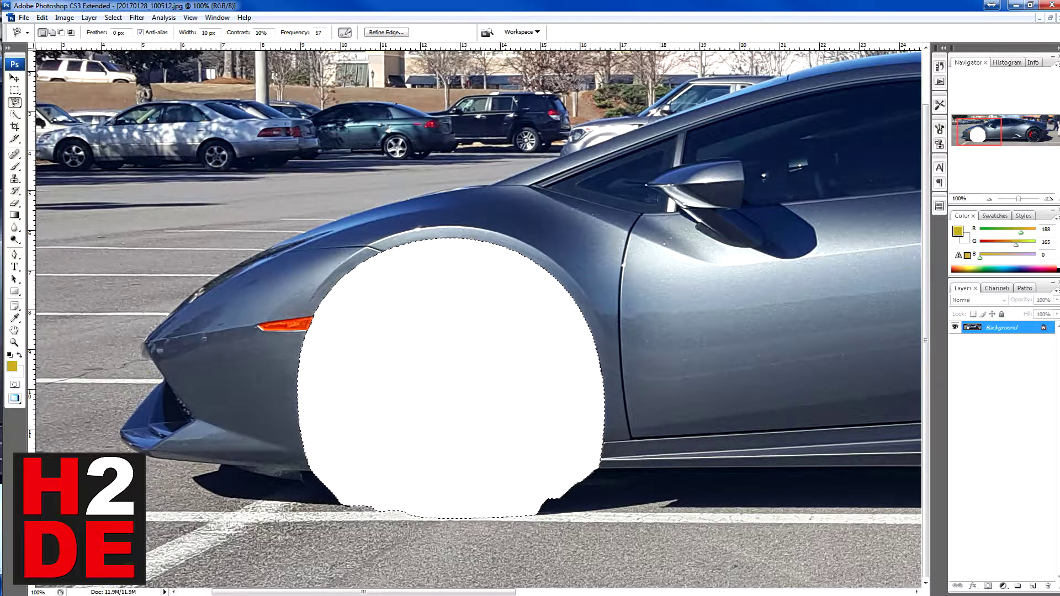
click(42, 17)
click(44, 26)
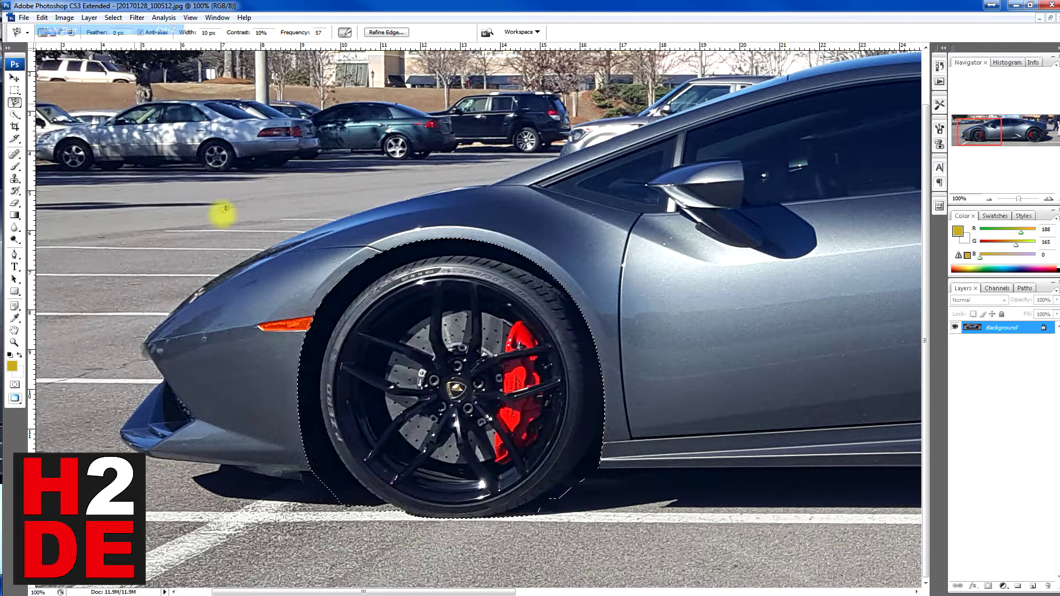
click(497, 324)
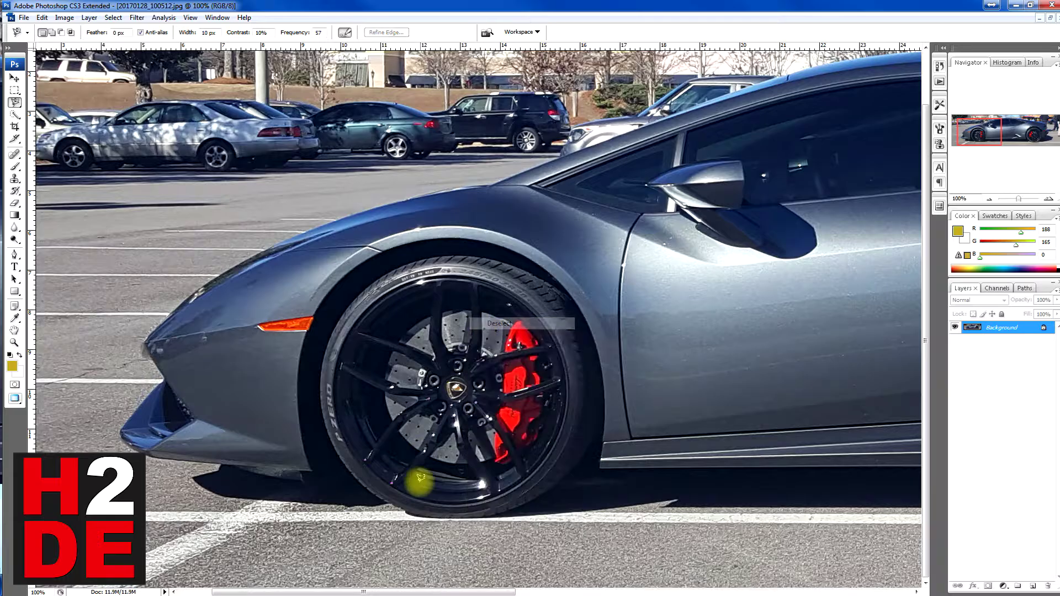